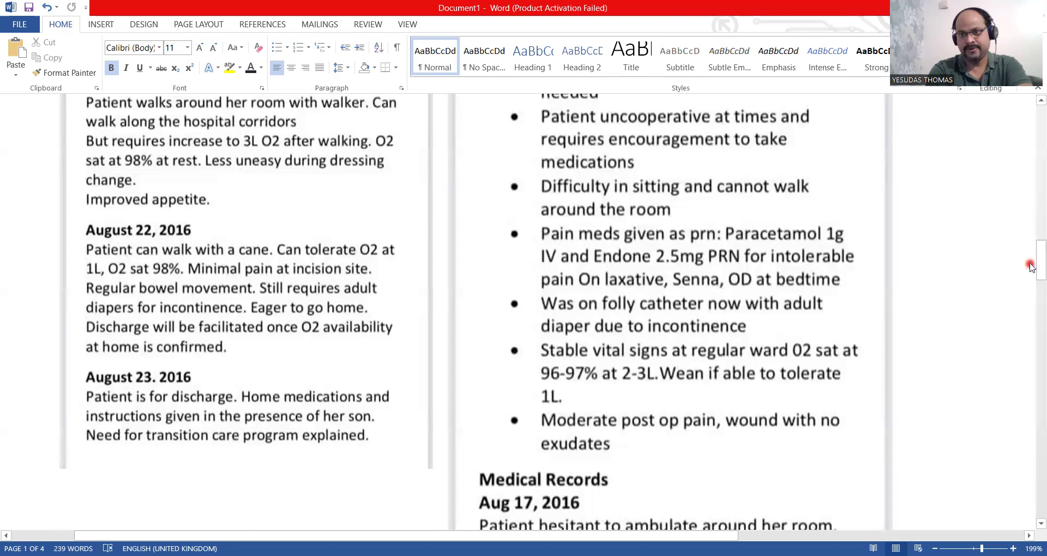
In the letter paragraph starting "On 11 August 2016", replace "during" with "after finding".
drag(1032, 267, 1032, 351)
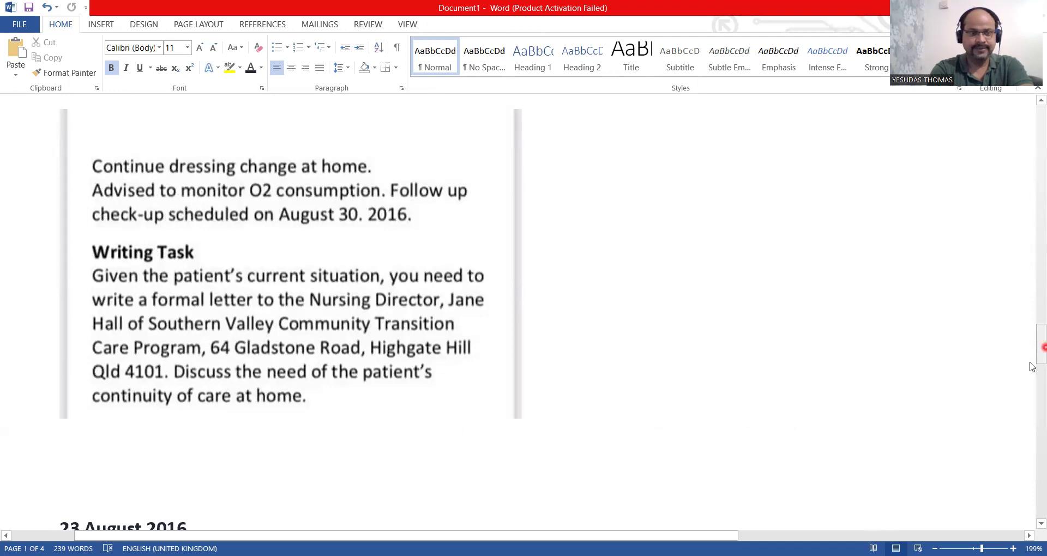
drag(1030, 367, 1032, 387)
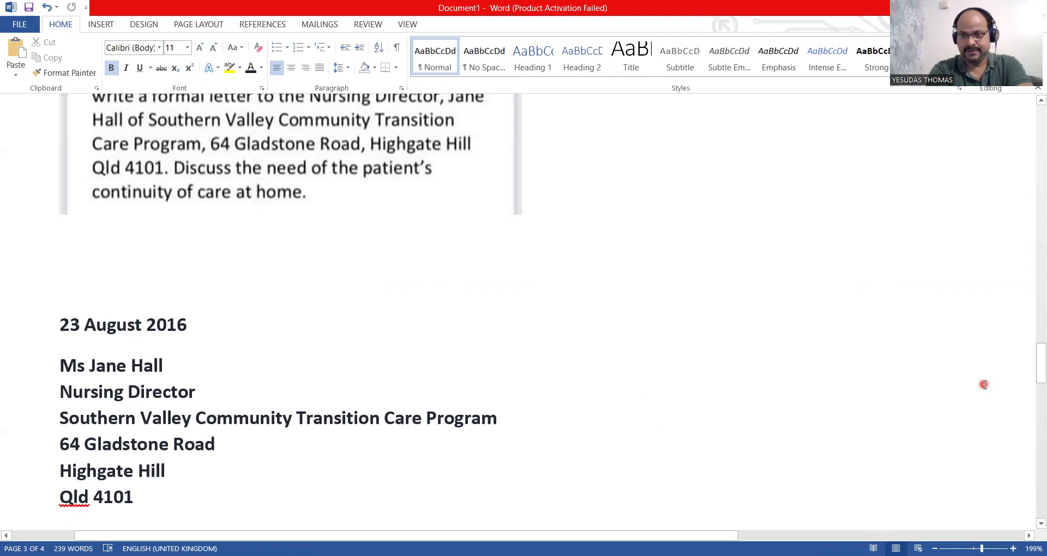
drag(1032, 376, 1034, 395)
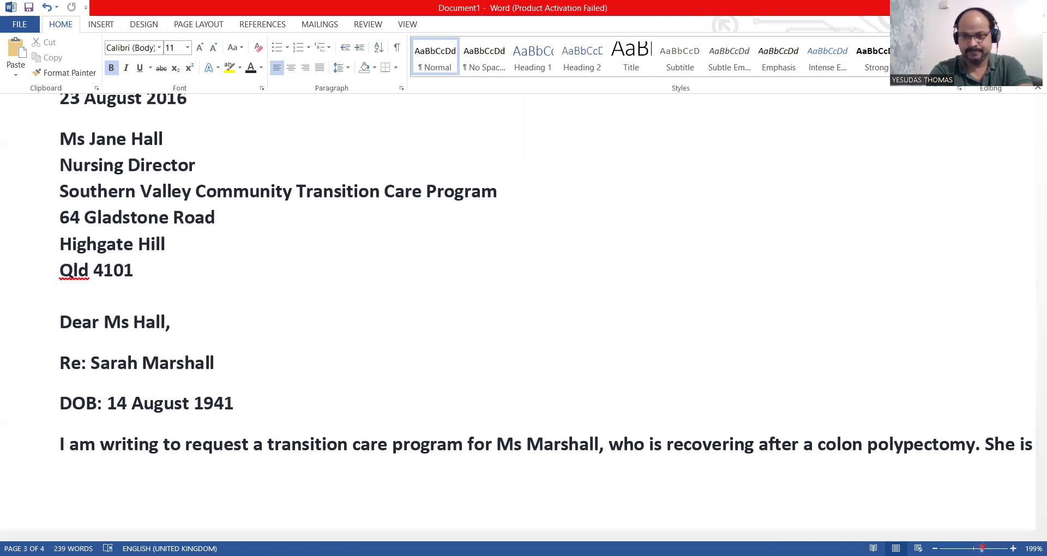
drag(982, 548, 978, 548)
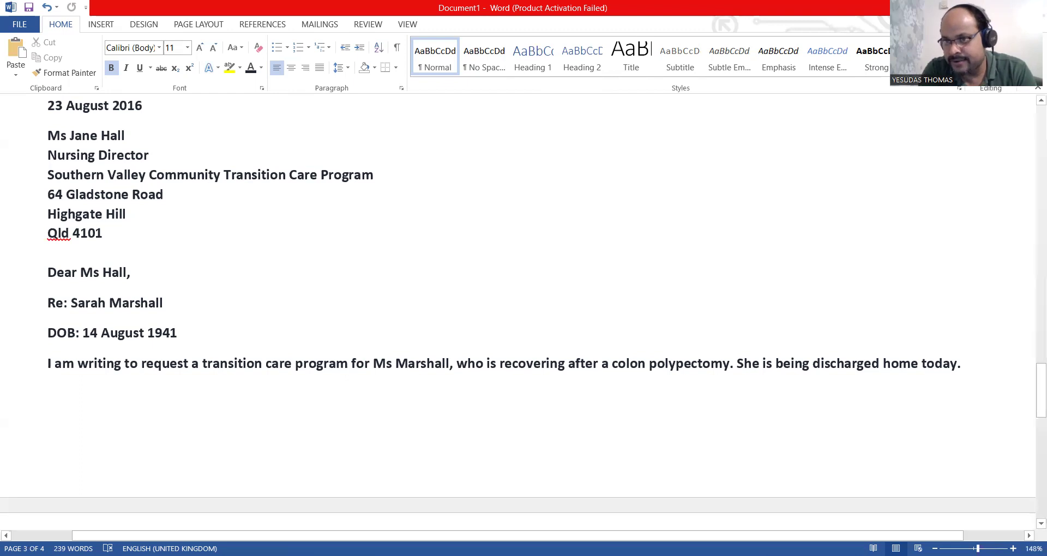
click(848, 335)
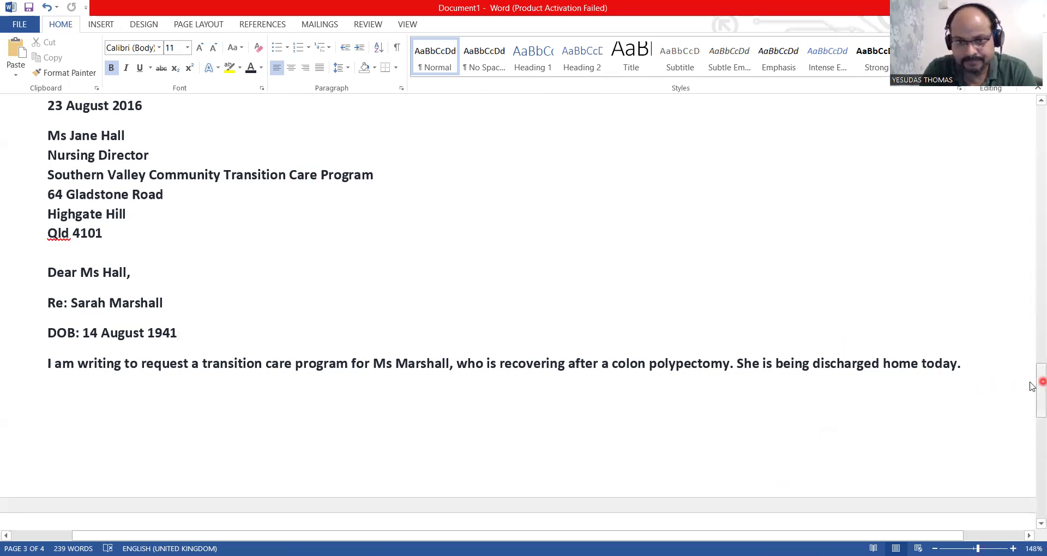
drag(1033, 386, 1032, 436)
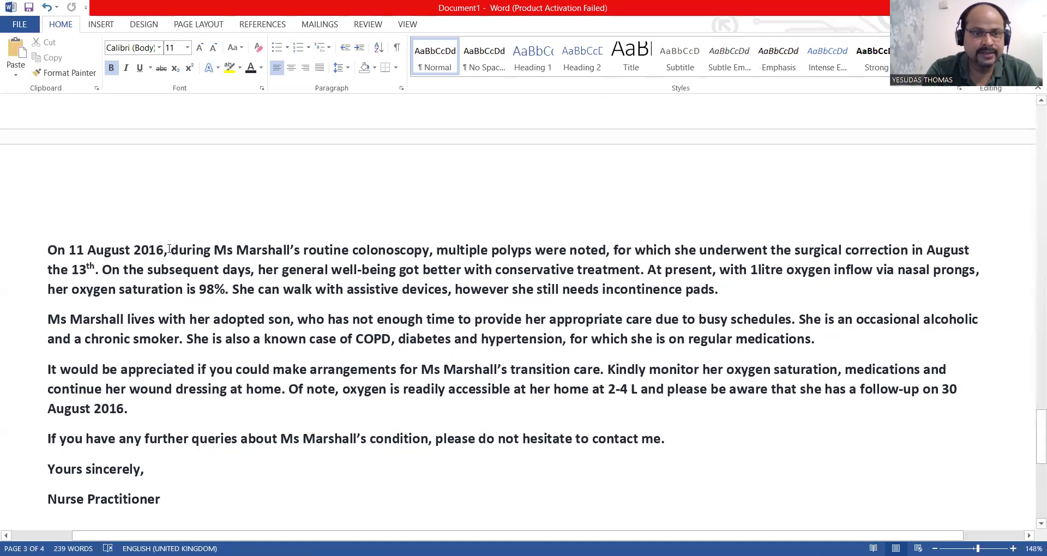
click(210, 251)
key(BackSpace)
key(BackSpace)
key(BackSpace)
key(BackSpace)
key(BackSpace)
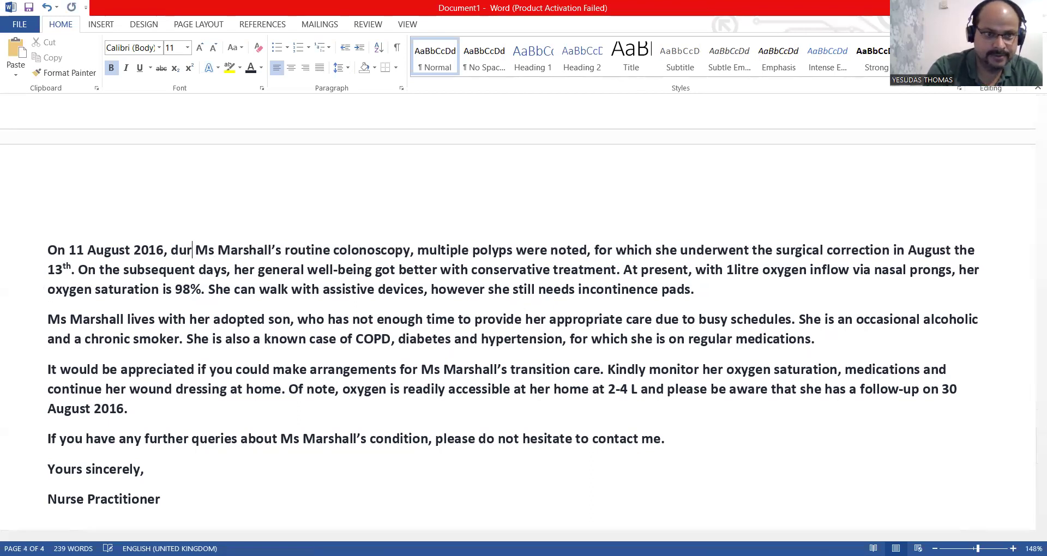
key(BackSpace)
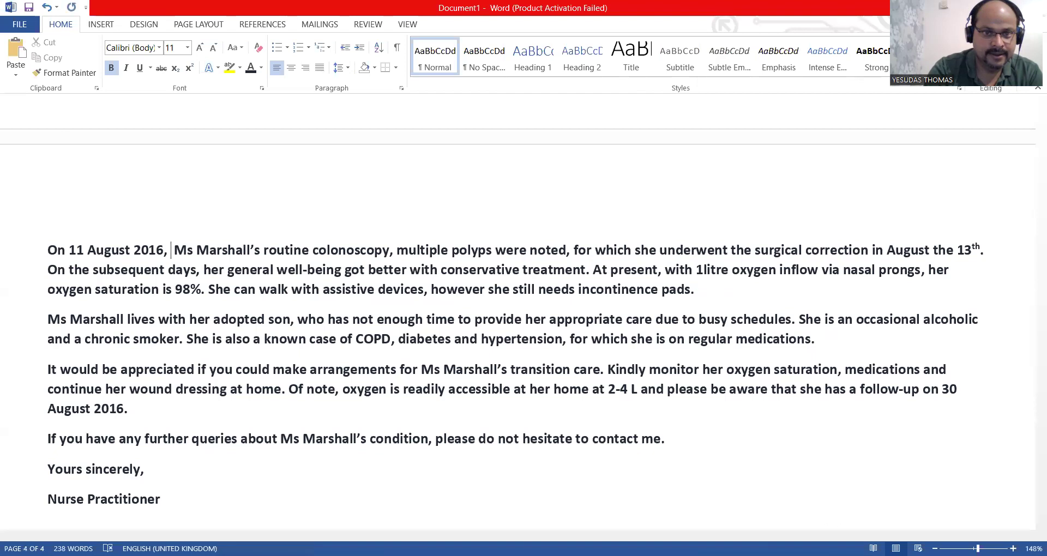
text(after)
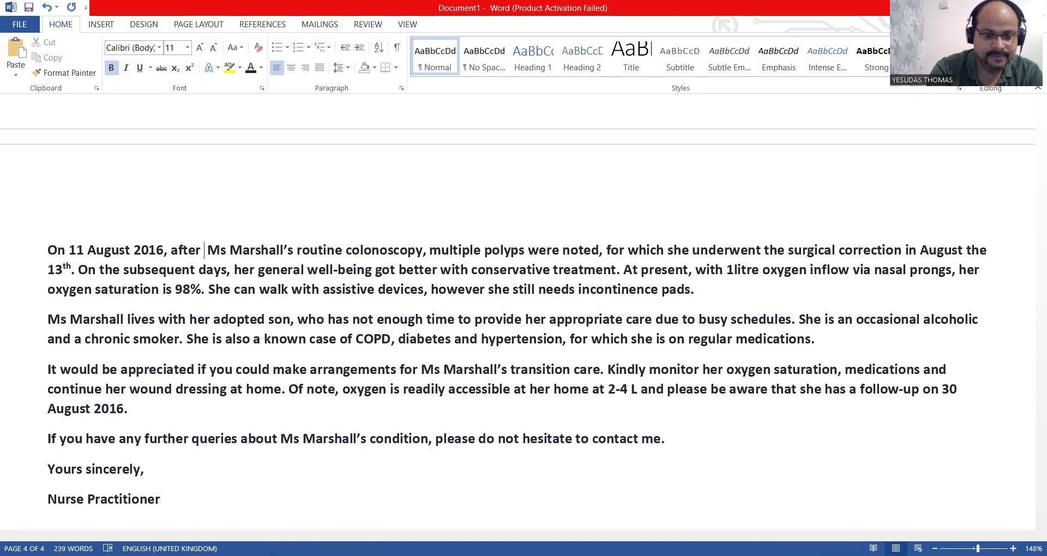
text(finding)
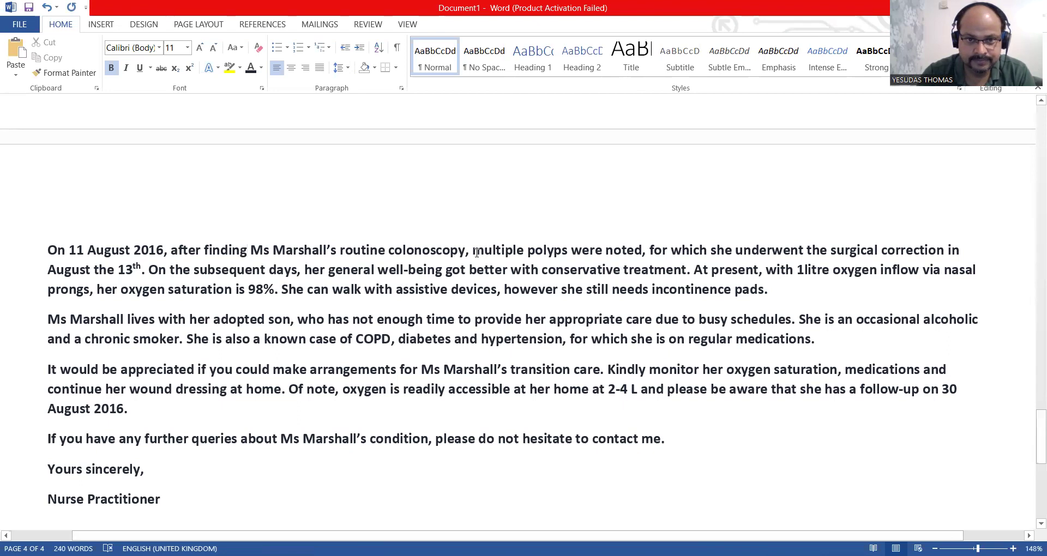
Move the words "multiple polyps" so that they directly follow "after finding" in the same sentence.
drag(473, 249, 563, 252)
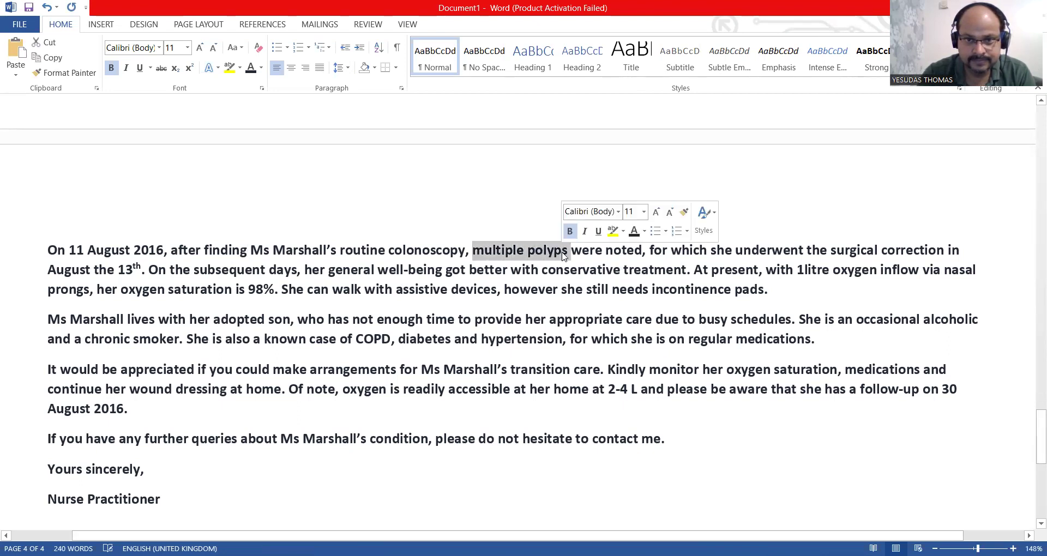
right_click(559, 255)
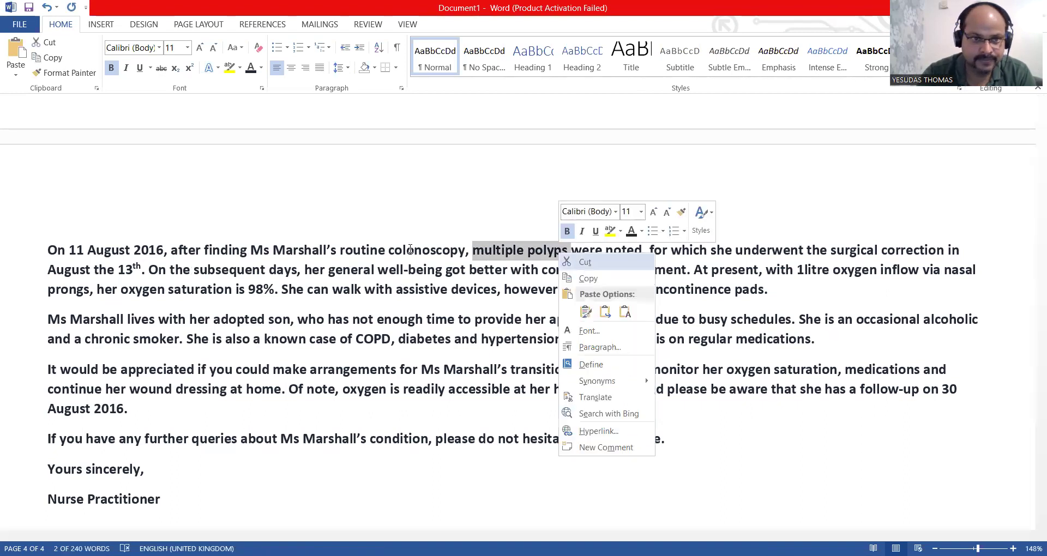
key(ctrl+x)
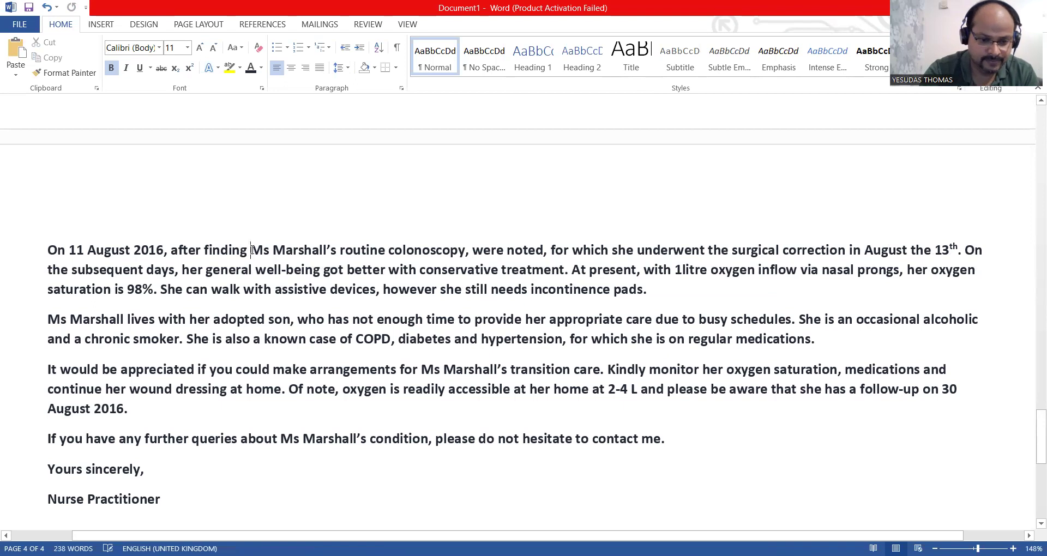
key(ctrl+v)
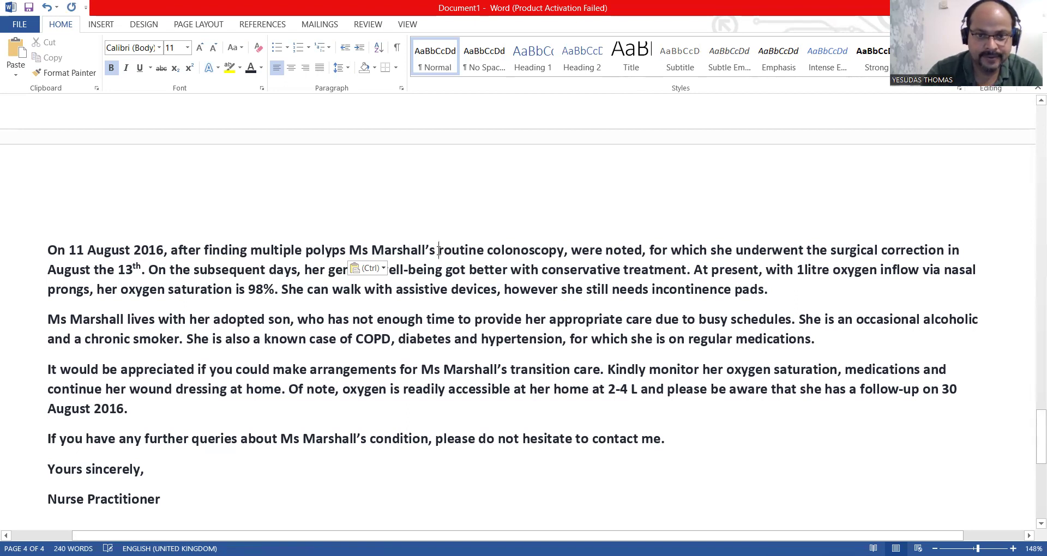
Replace the patient's possessive title and surname before "routine colonoscopy" with "in a".
key(BackSpace)
key(BackSpace)
key(BackSpace)
key(BackSpace)
key(BackSpace)
key(BackSpace)
key(BackSpace)
key(BackSpace)
key(BackSpace)
key(BackSpace)
key(BackSpace)
key(BackSpace)
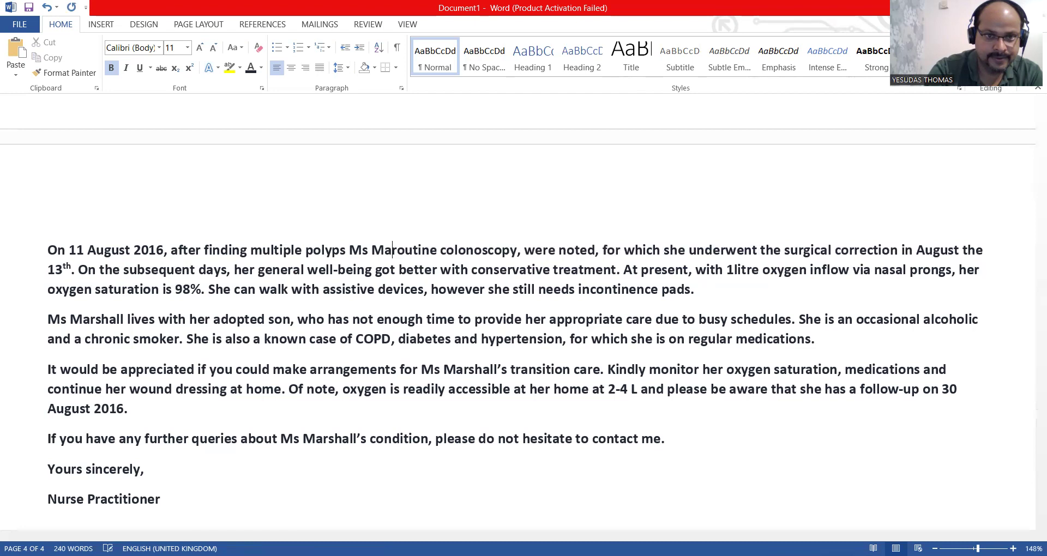
key(BackSpace)
key(BackSpace)
key(BackSpace)
text(in a)
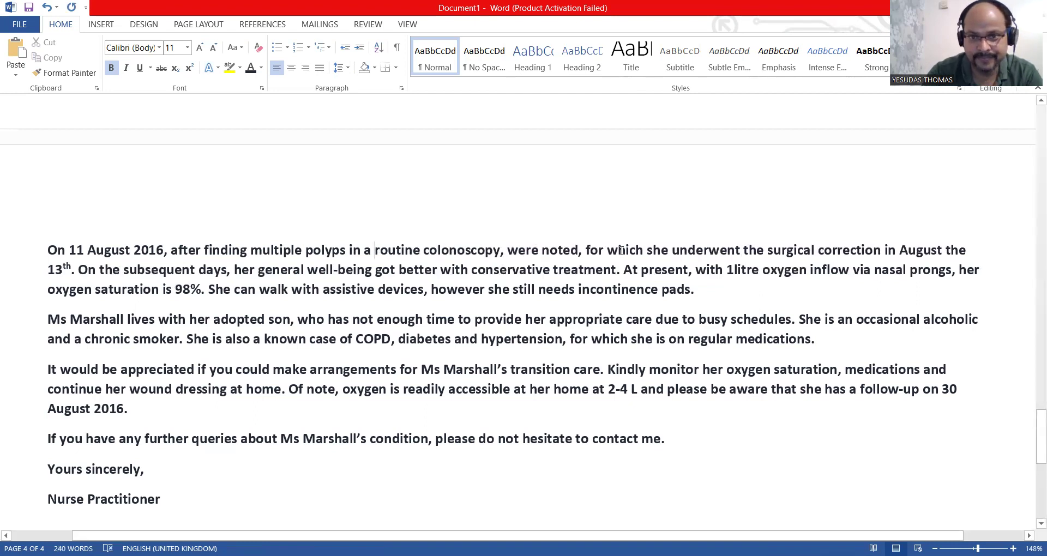
Delete the words "were noted, for which she" between "routine colonoscopy," and "underwent".
click(669, 250)
key(BackSpace)
key(BackSpace)
key(BackSpace)
key(BackSpace)
key(BackSpace)
key(BackSpace)
key(BackSpace)
key(BackSpace)
key(BackSpace)
key(BackSpace)
key(BackSpace)
key(BackSpace)
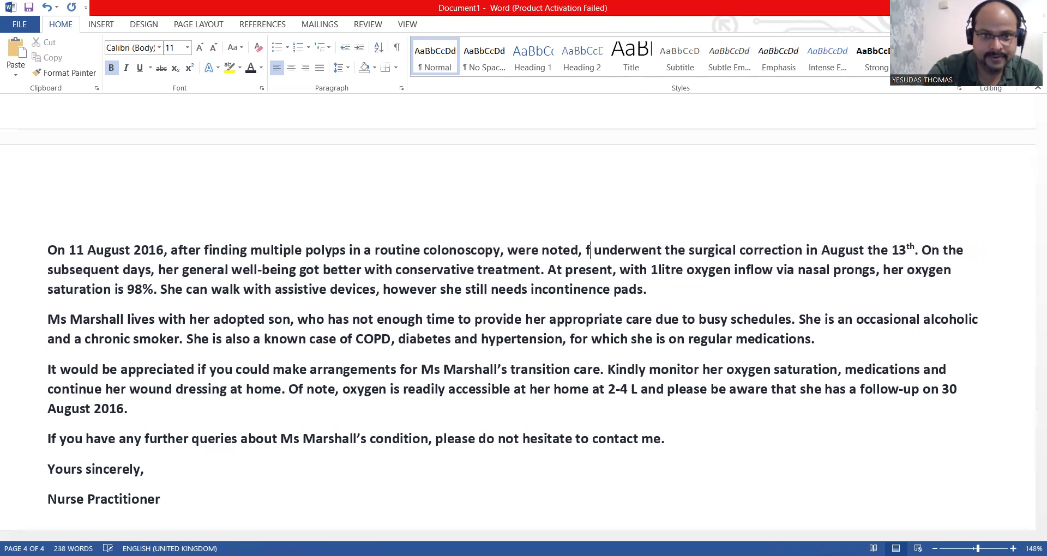
key(BackSpace)
key(BackSpace)
key(BackSpace)
key(BackSpace)
key(BackSpace)
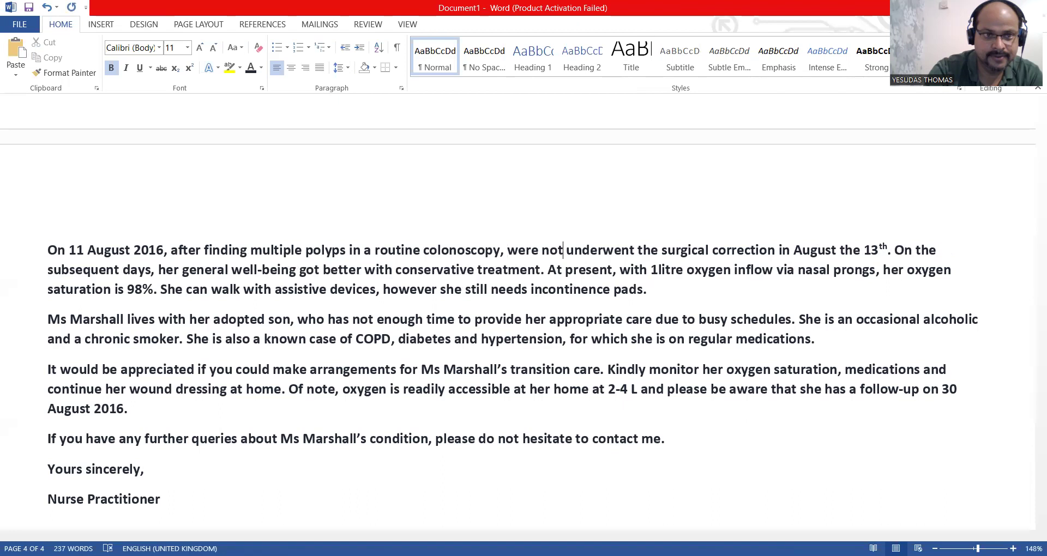
key(BackSpace)
key(BackSpace)
key(BackSpace)
key(BackSpace)
key(BackSpace)
key(BackSpace)
key(BackSpace)
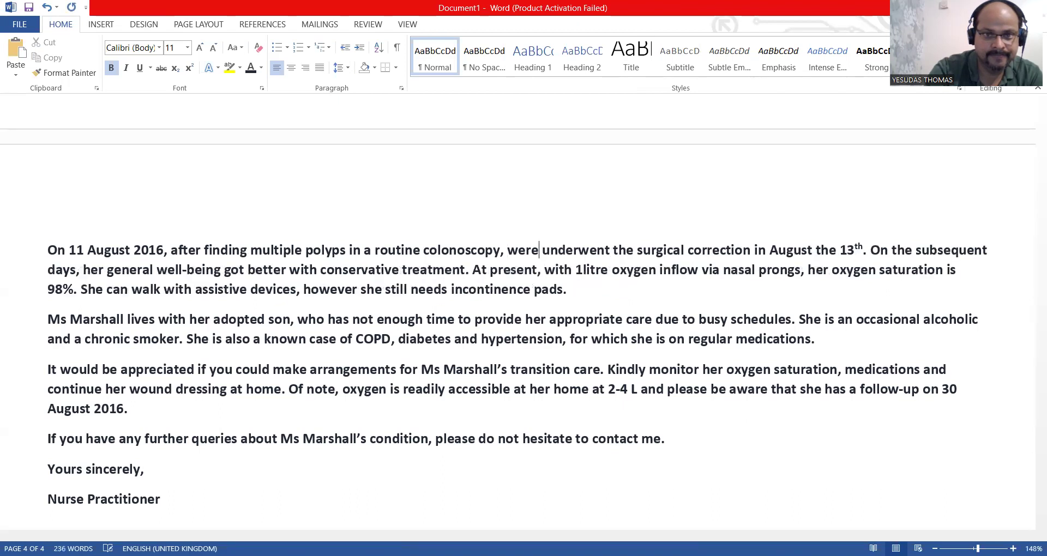
key(BackSpace)
Before "underwent", insert the patient's title and surname followed by "was admitted to our care and".
text(Ms M)
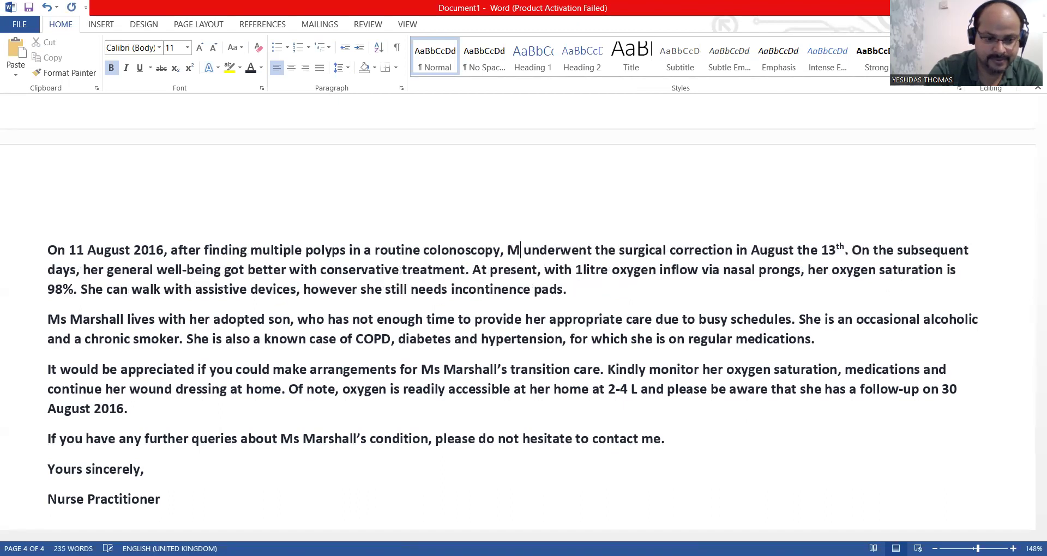
text(arsha)
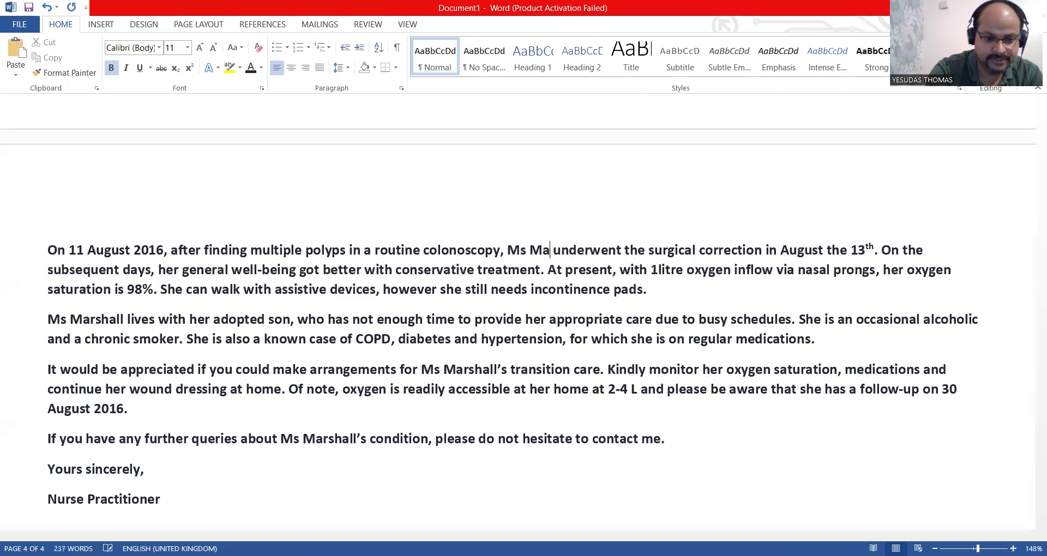
text(ll was)
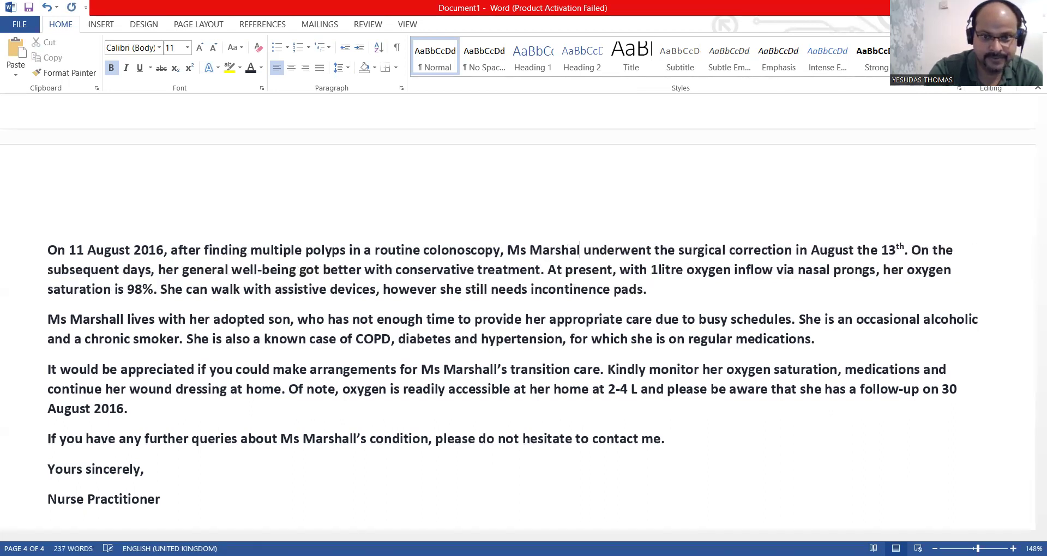
text( admi)
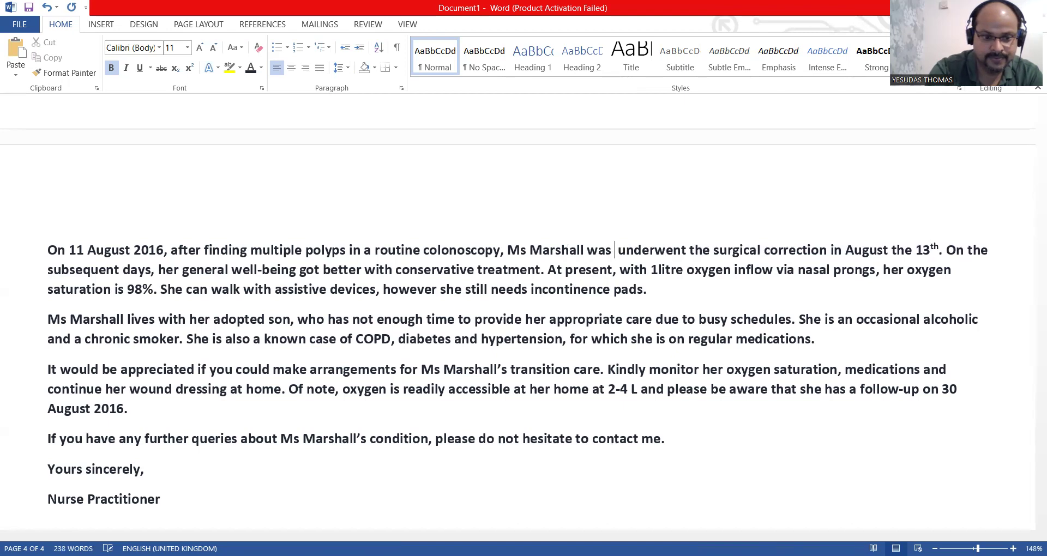
text(i)
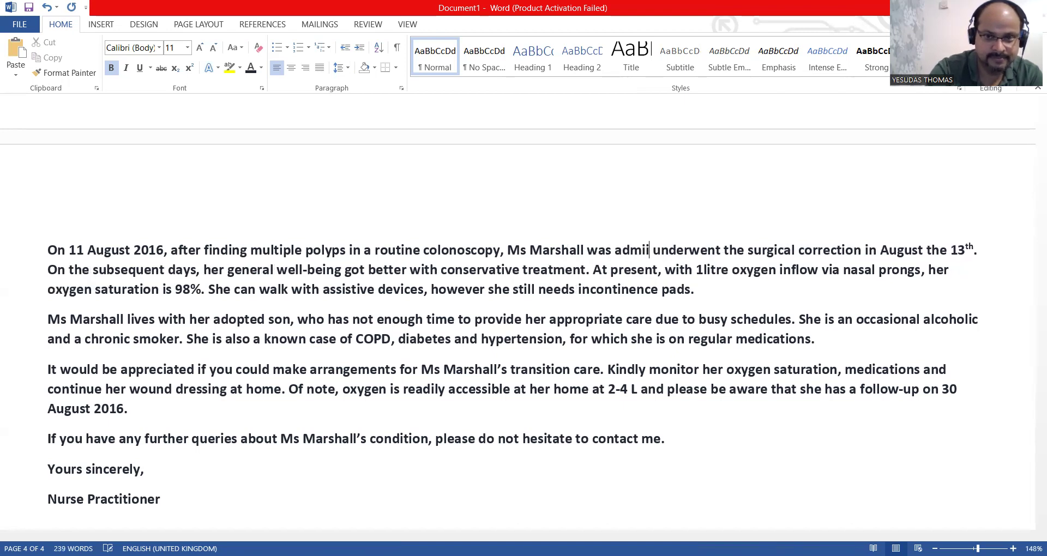
key(BackSpace)
text(tted )
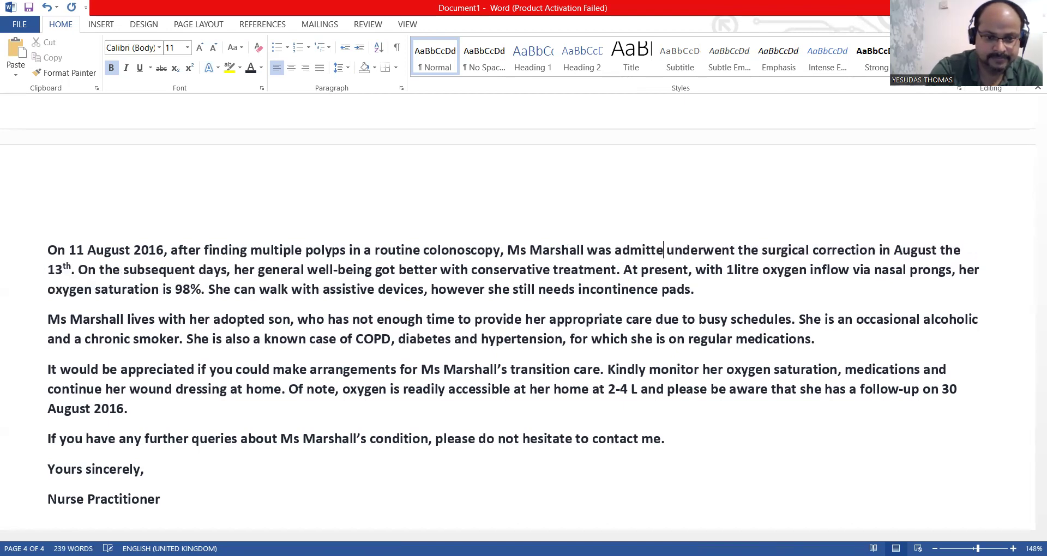
text(to our)
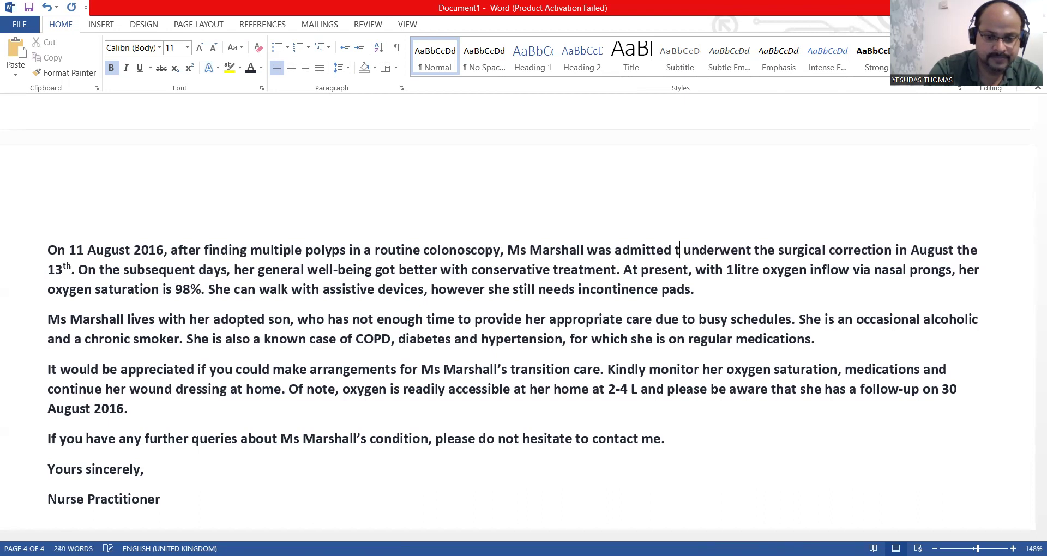
text( care)
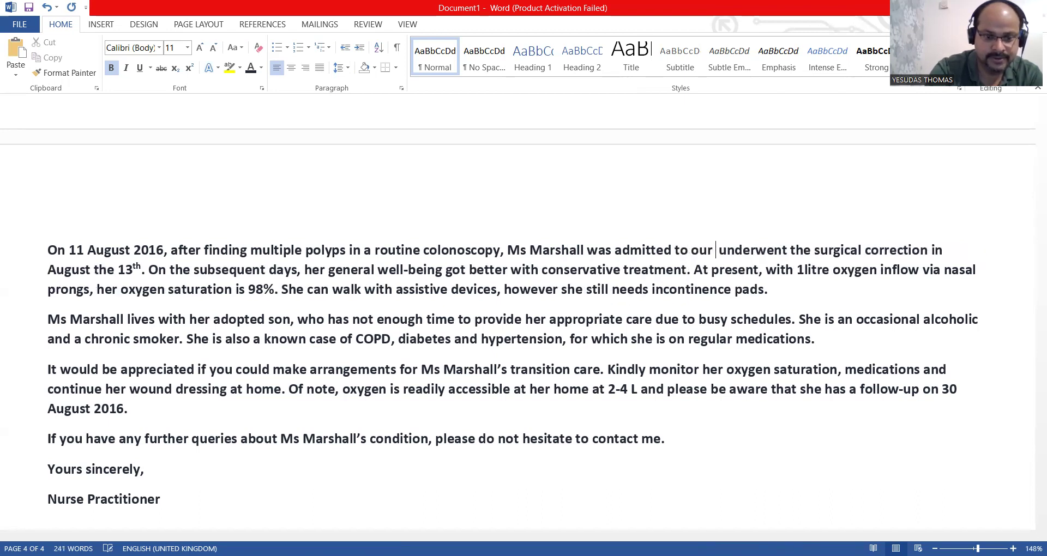
text( and)
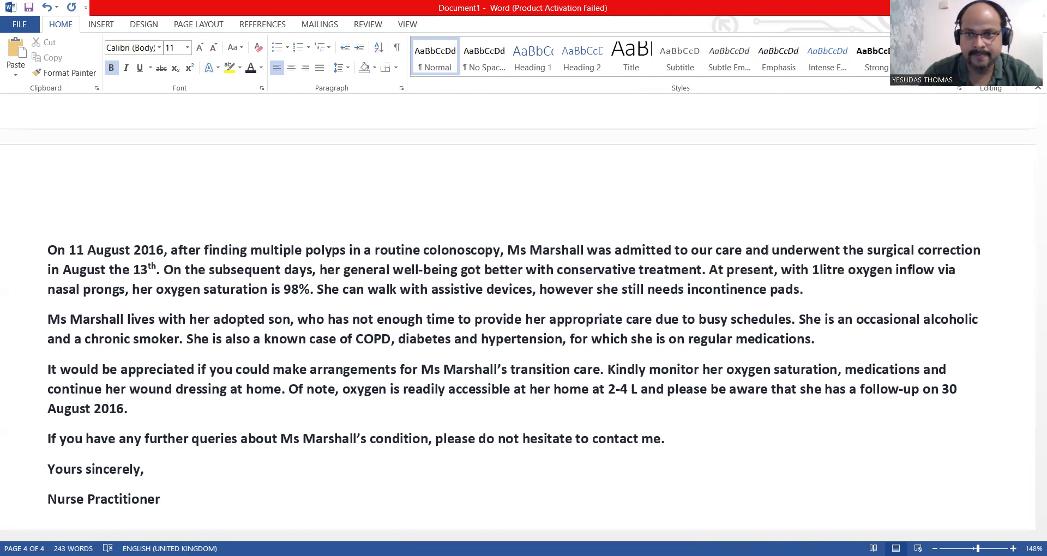
Insert "she" between "and" and "underwent" in the sentence about the surgical correction.
click(841, 250)
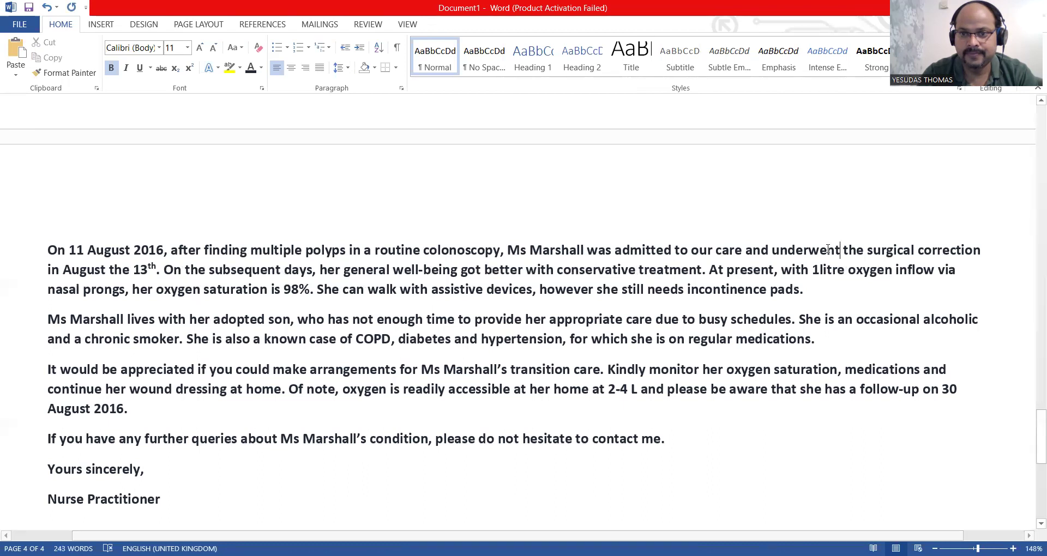
click(773, 252)
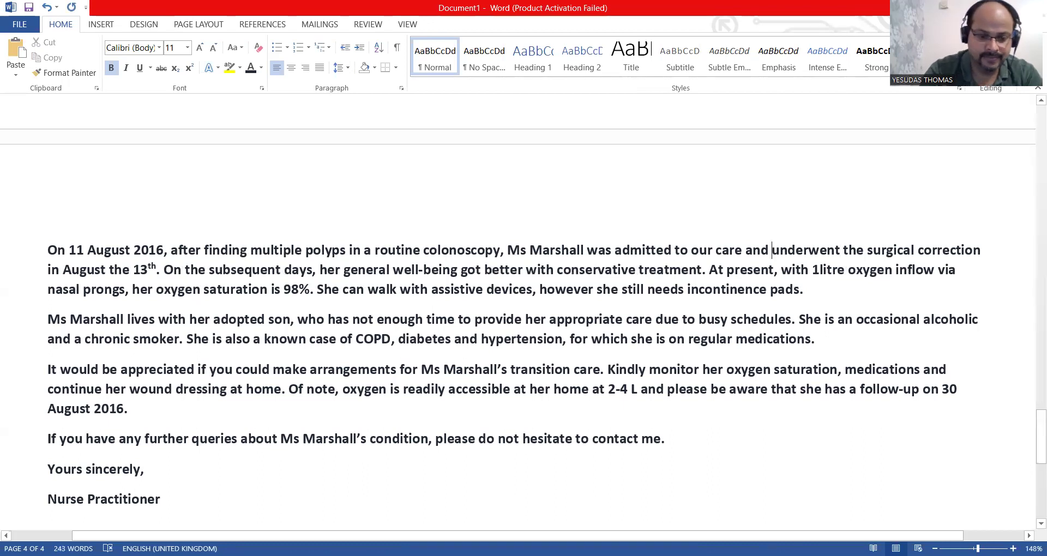
text(she)
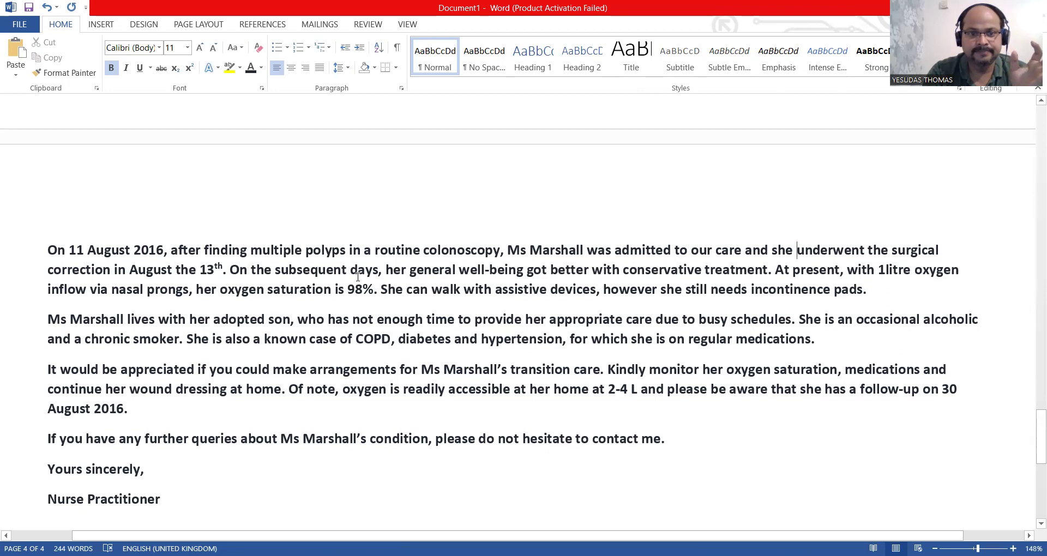
Insert "despite some post-operative complications," after "On the subsequent days," in the sentence about the patient's general well-being.
click(386, 269)
text(despite some)
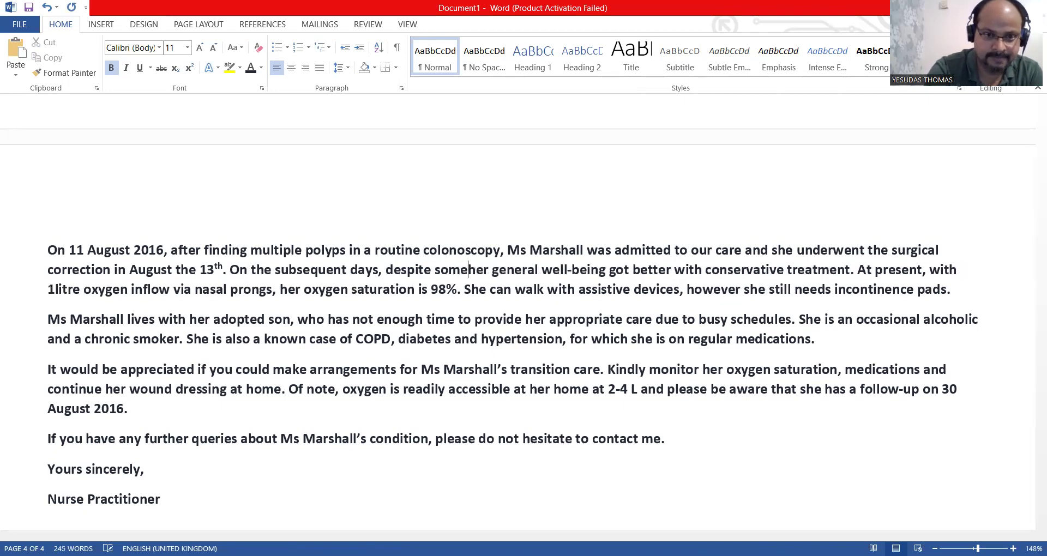
text( com)
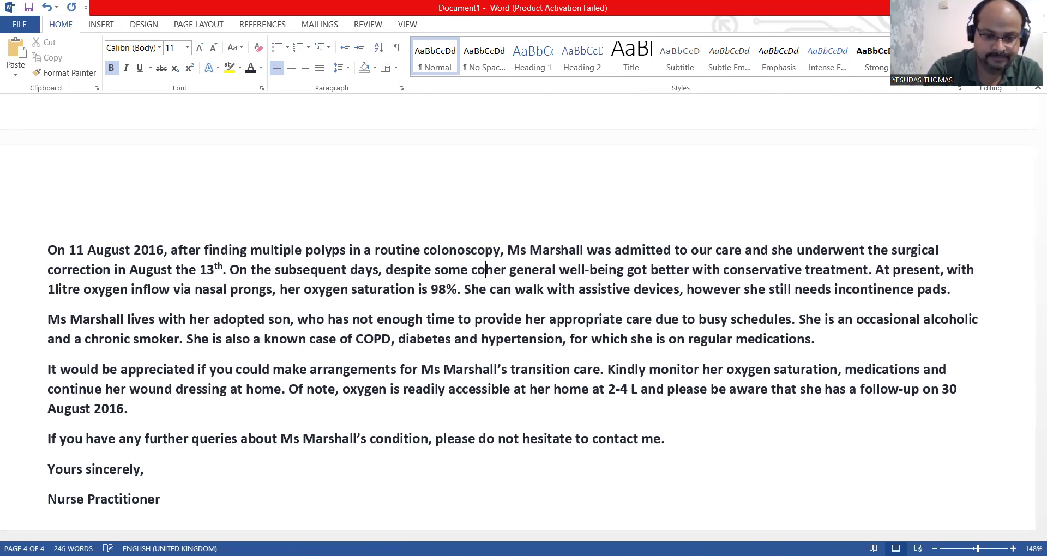
key(BackSpace)
key(BackSpace)
key(BackSpace)
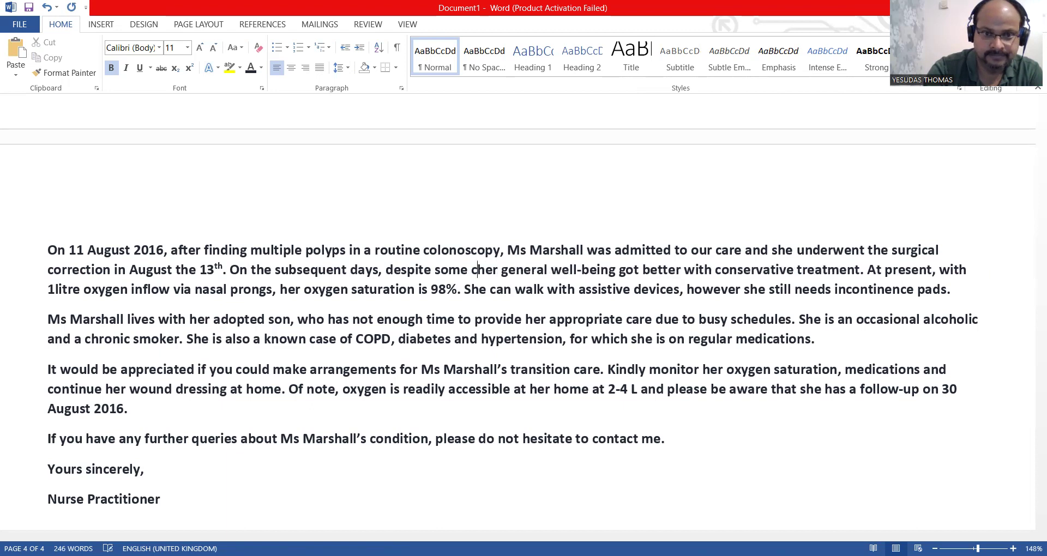
text(pos)
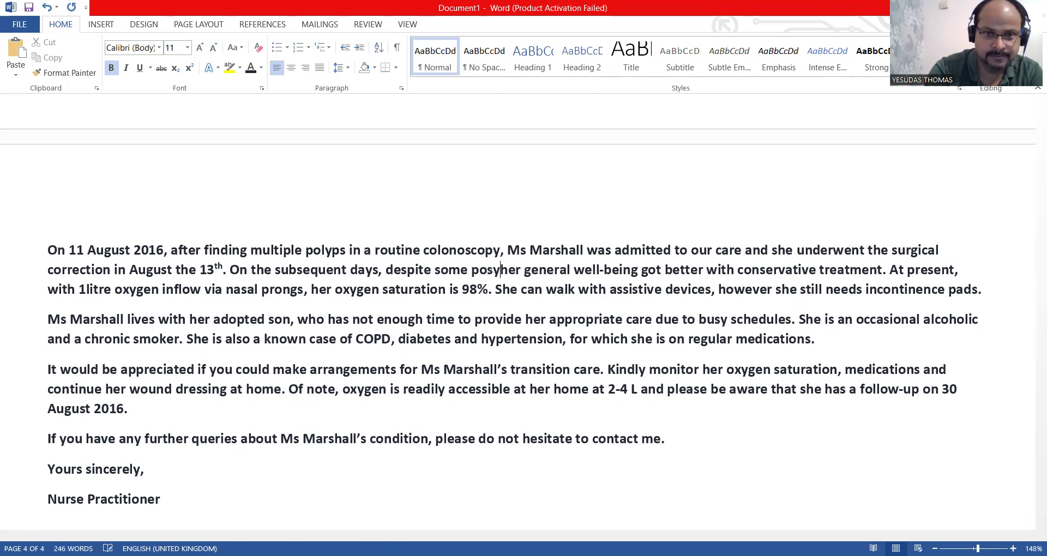
text(t-operative complications)
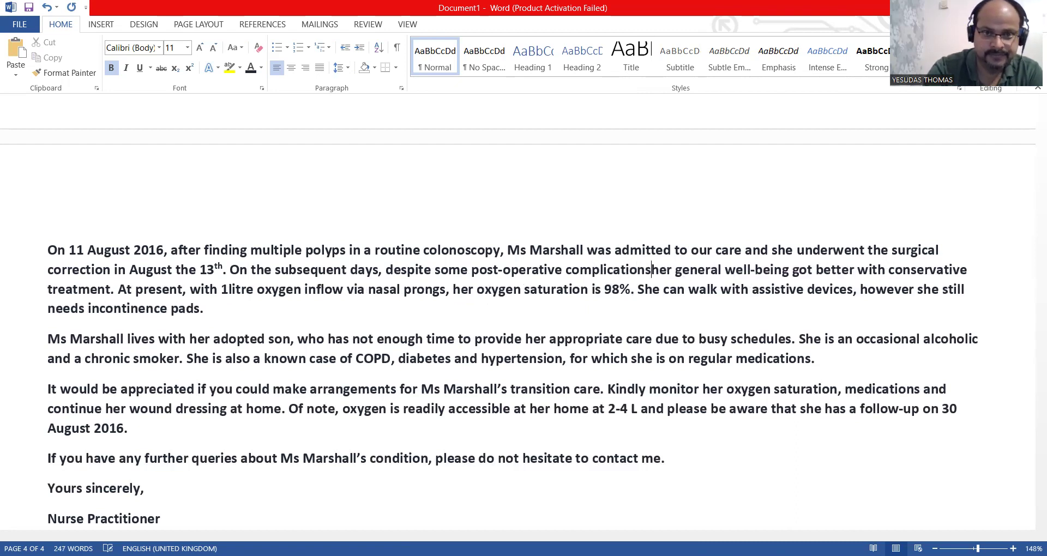
text(,)
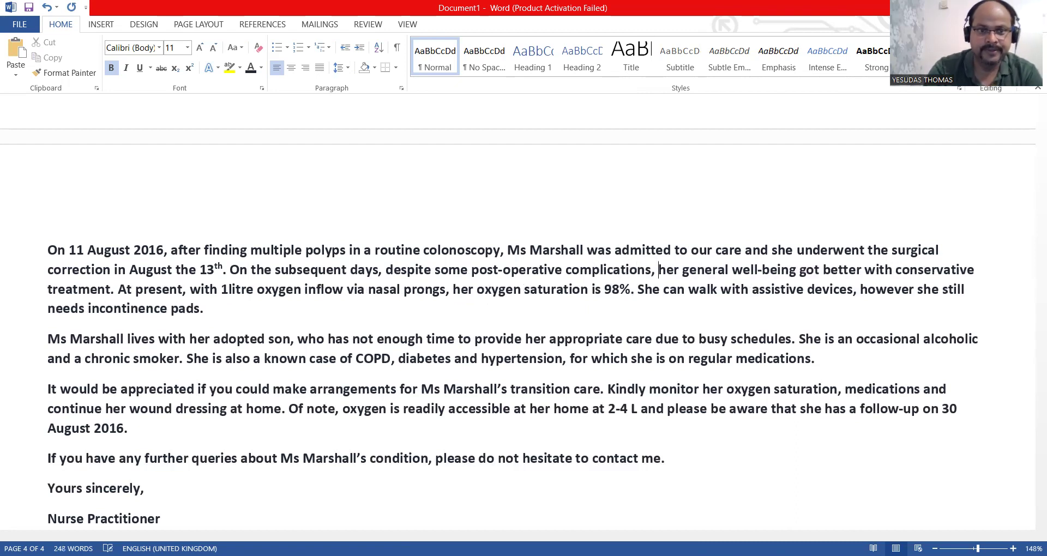